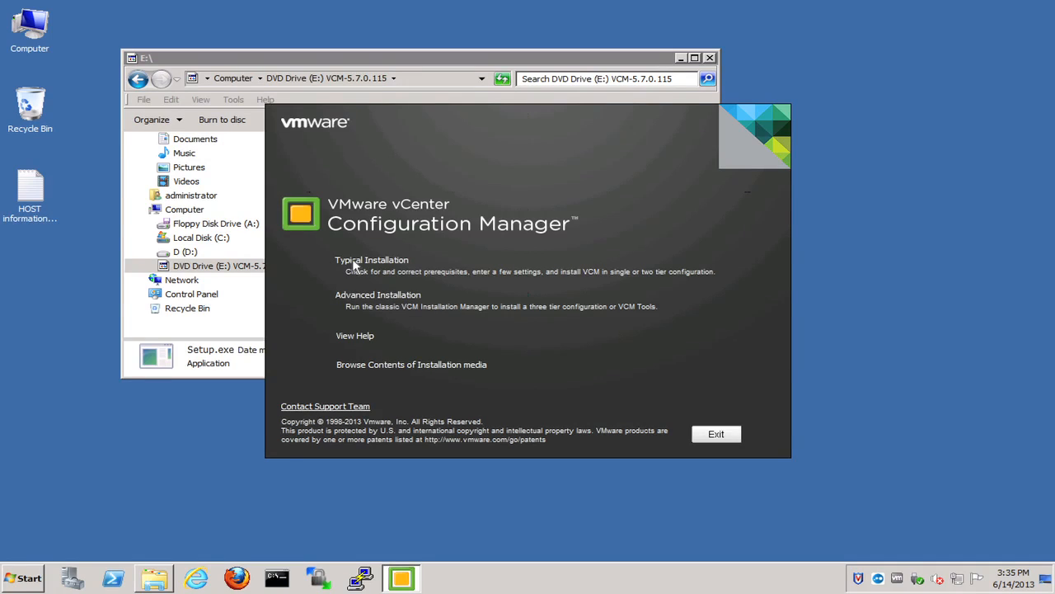
Start a typical installation and accept the license agreement, confirming authorized-agent status and that the terms have been read.
{"action": "left_click", "coordinate": [356, 261]}
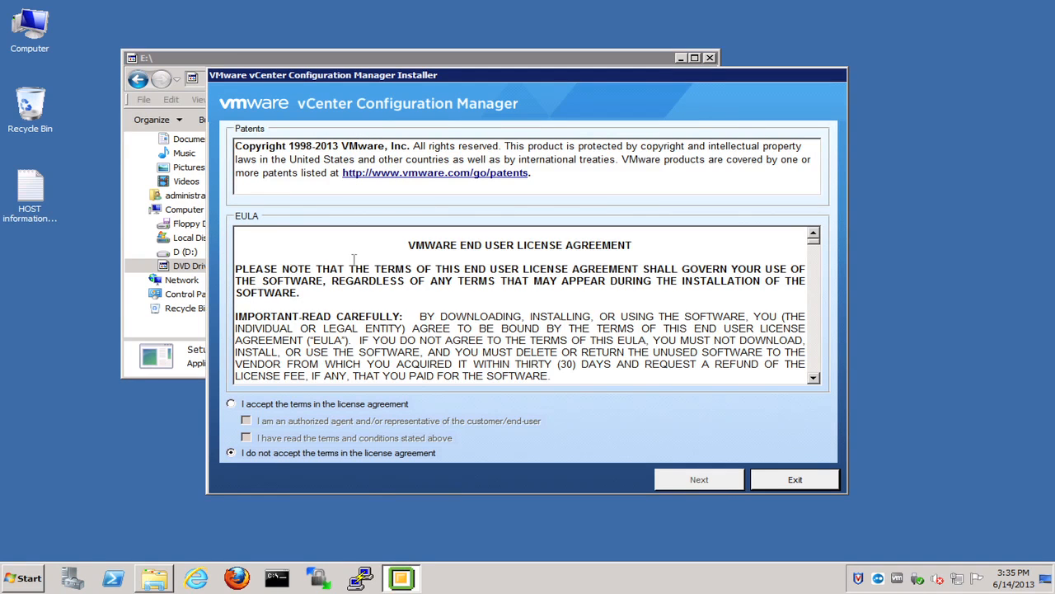
{"action": "left_click", "coordinate": [231, 404]}
{"action": "left_click", "coordinate": [245, 420]}
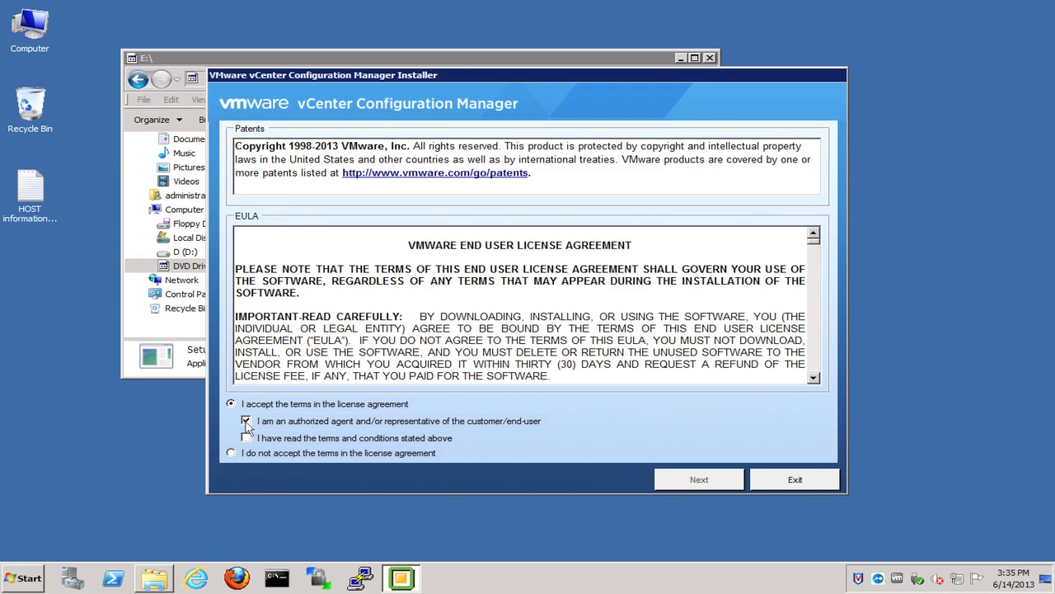
{"action": "left_click", "coordinate": [245, 438]}
{"action": "left_click", "coordinate": [707, 480]}
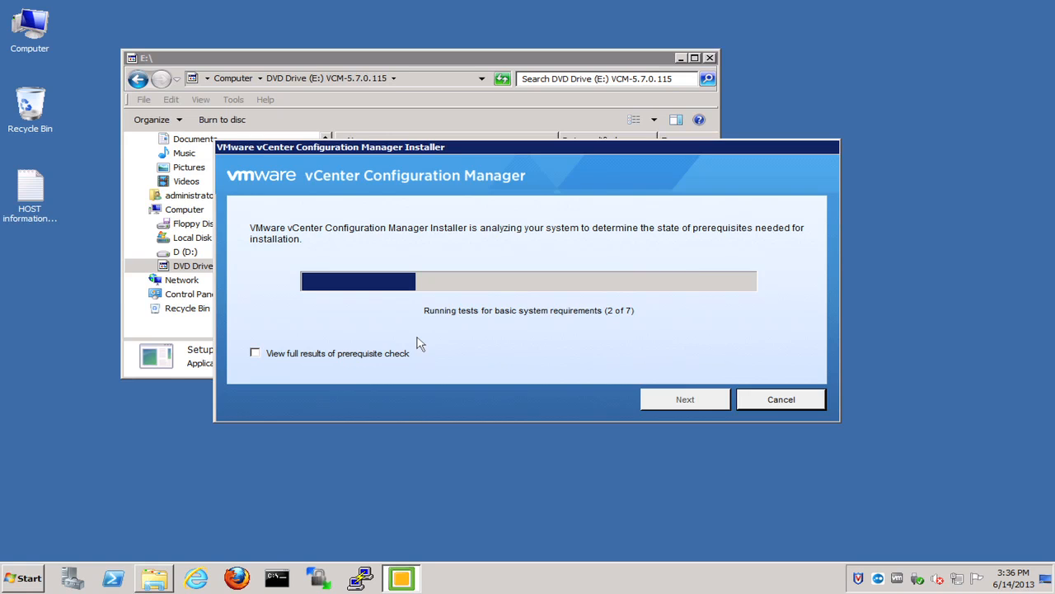
Continue past the prerequisite check with full results enabled, and review the Foundation Checker report and the installer's prerequisites.
{"action": "left_click", "coordinate": [255, 354]}
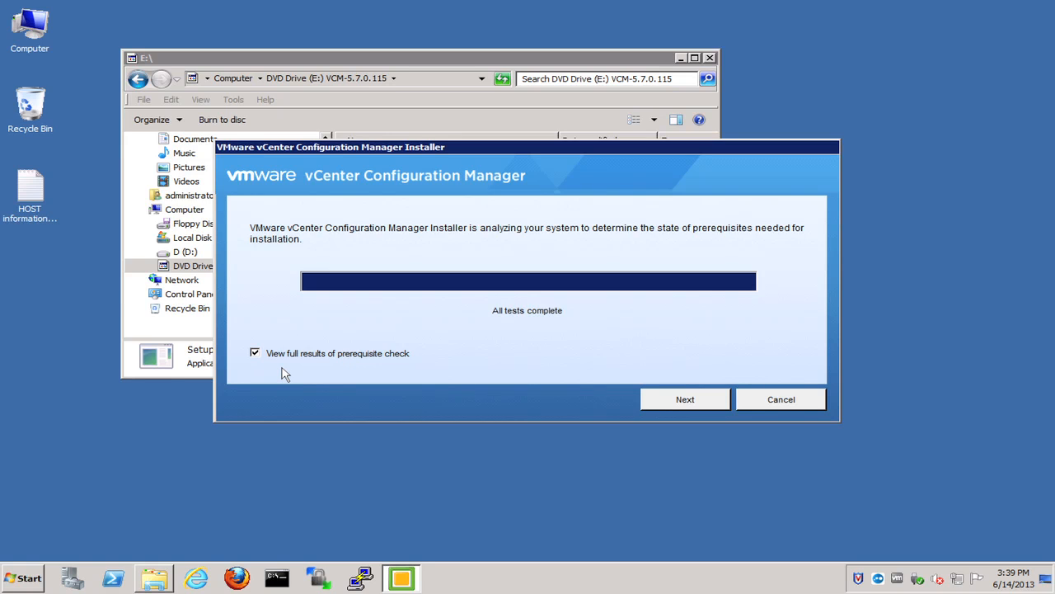
{"action": "left_click", "coordinate": [683, 403]}
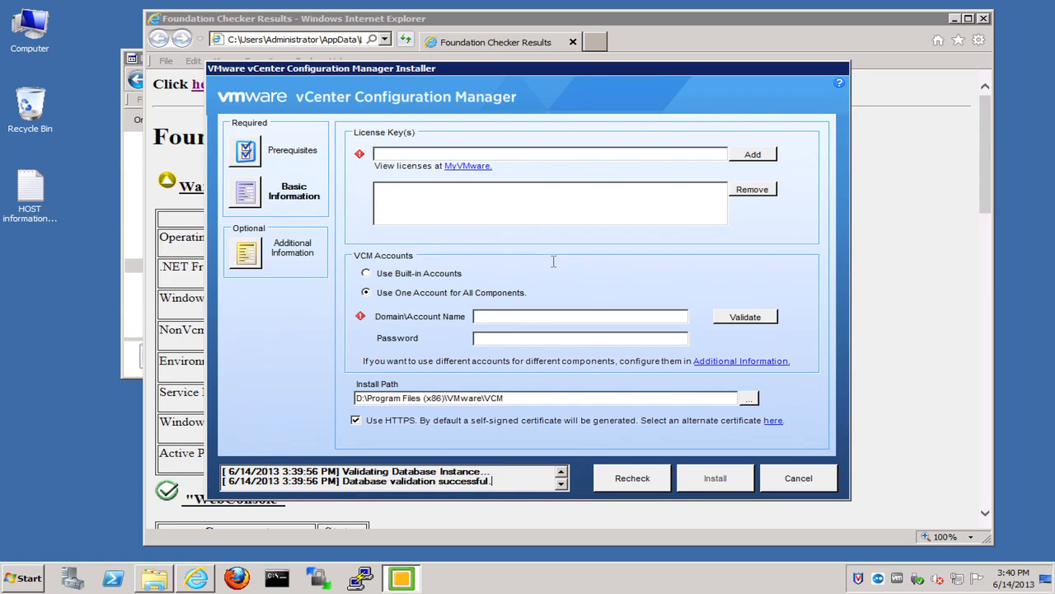
{"action": "left_click", "coordinate": [224, 18]}
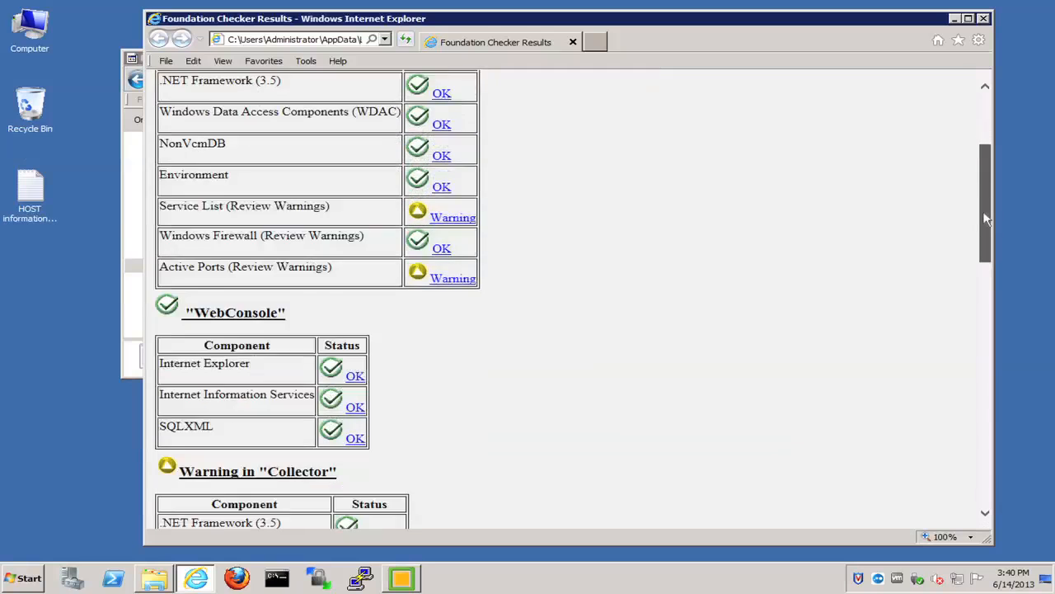
{"action": "left_click_drag", "start_coordinate": [987, 218], "coordinate": [1012, 482]}
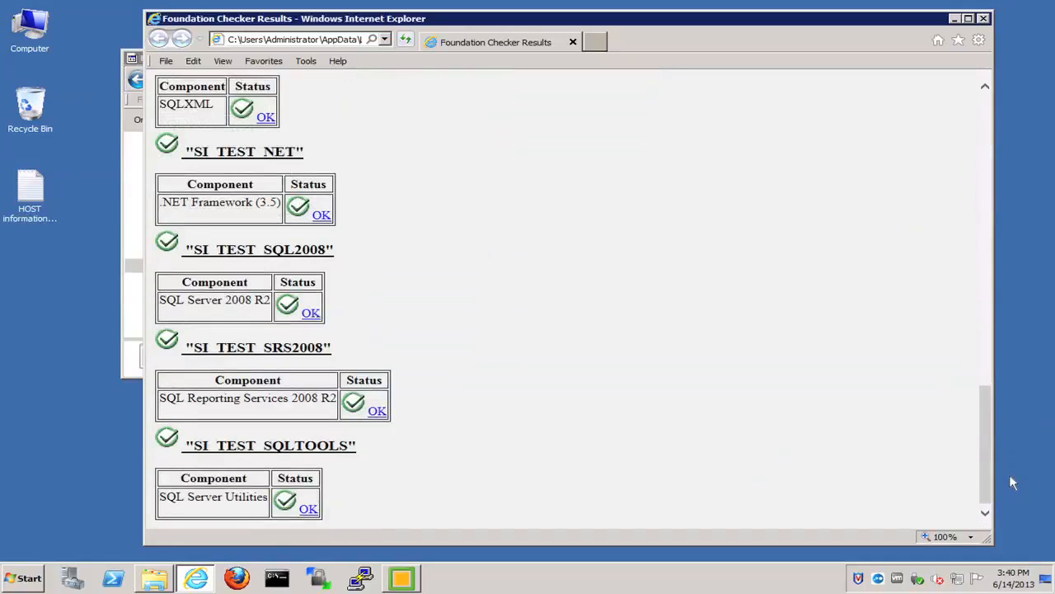
{"action": "left_click", "coordinate": [983, 19]}
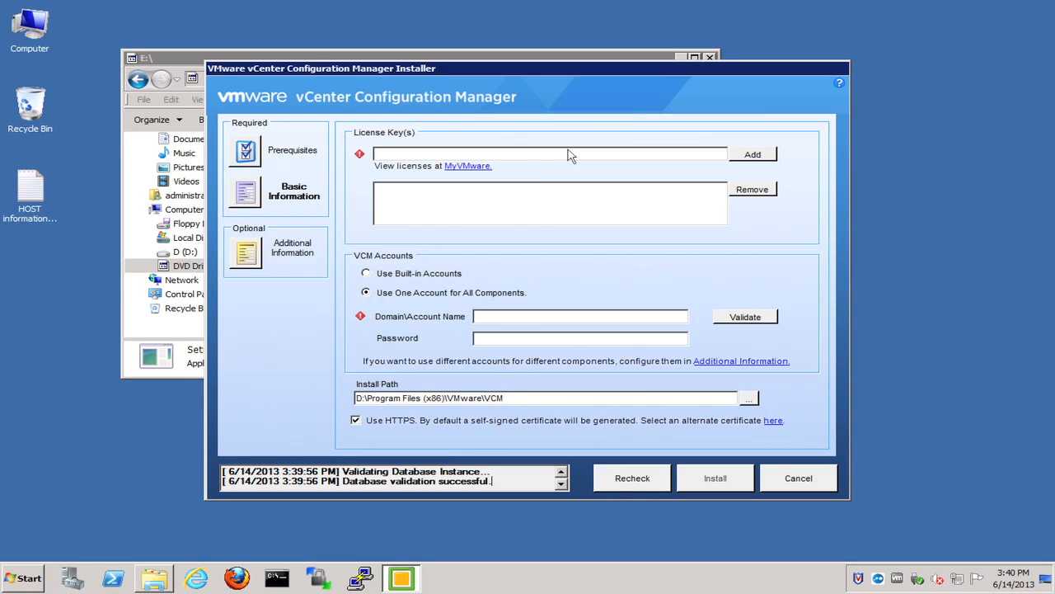
{"action": "left_click", "coordinate": [256, 155]}
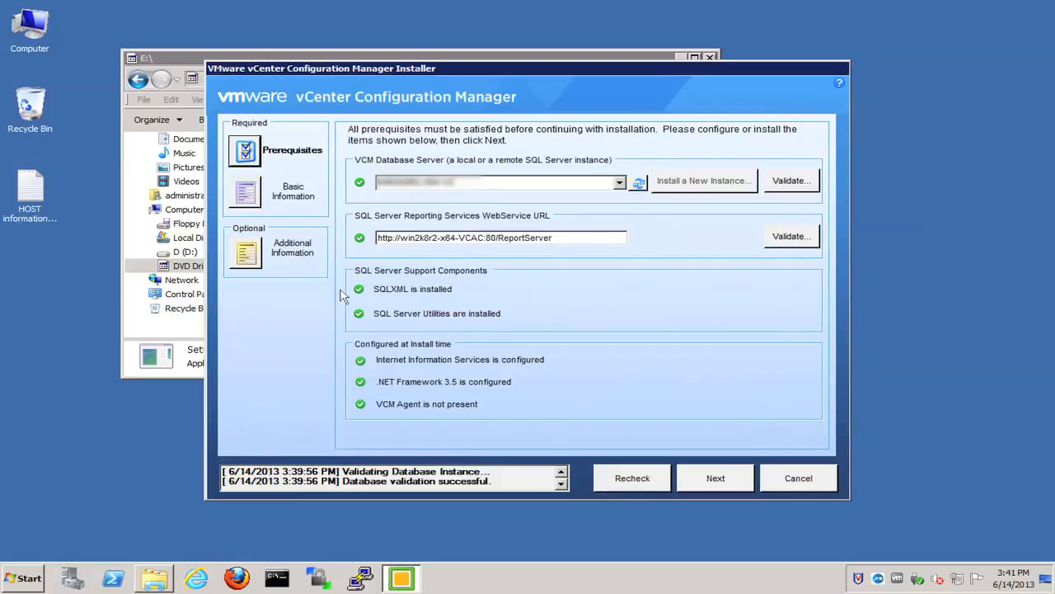
Paste the license key into the installer's basic information and add it to the license list.
{"action": "left_click", "coordinate": [257, 198]}
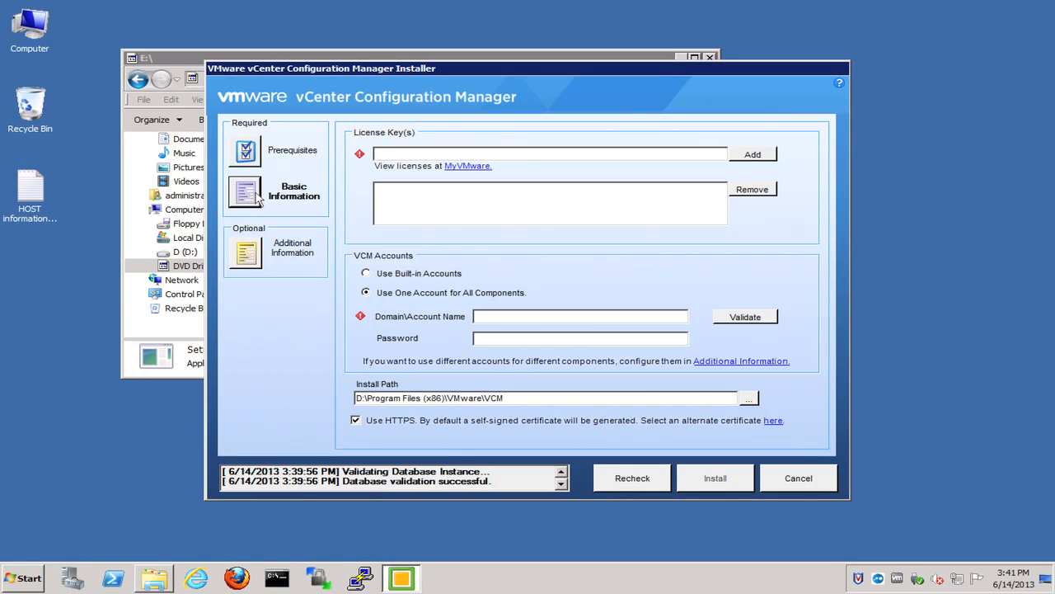
{"action": "left_click", "coordinate": [393, 154]}
{"action": "right_click", "coordinate": [392, 154]}
{"action": "left_click", "coordinate": [477, 209]}
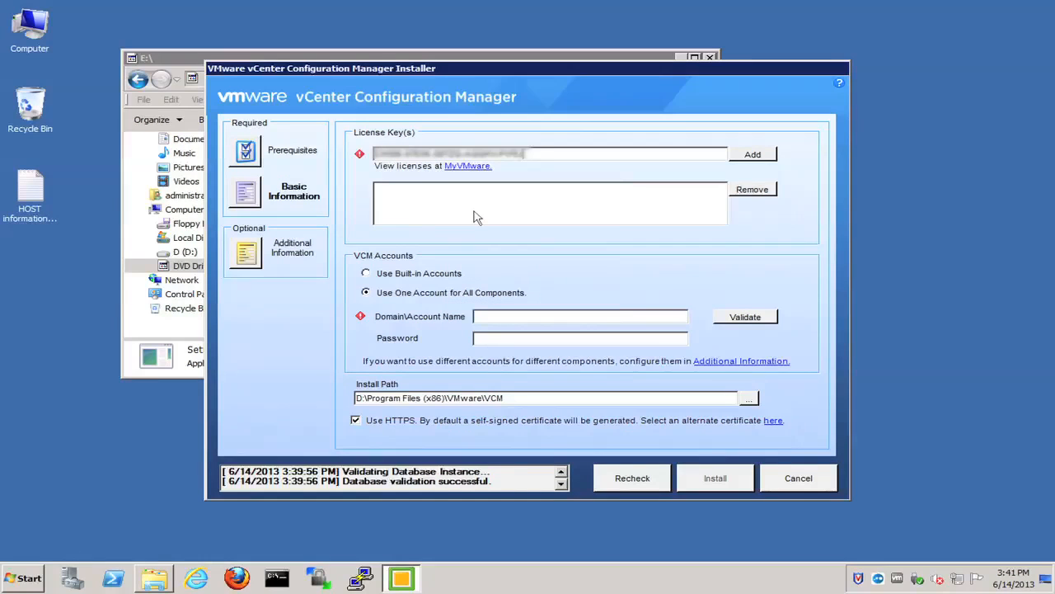
{"action": "left_click", "coordinate": [258, 203]}
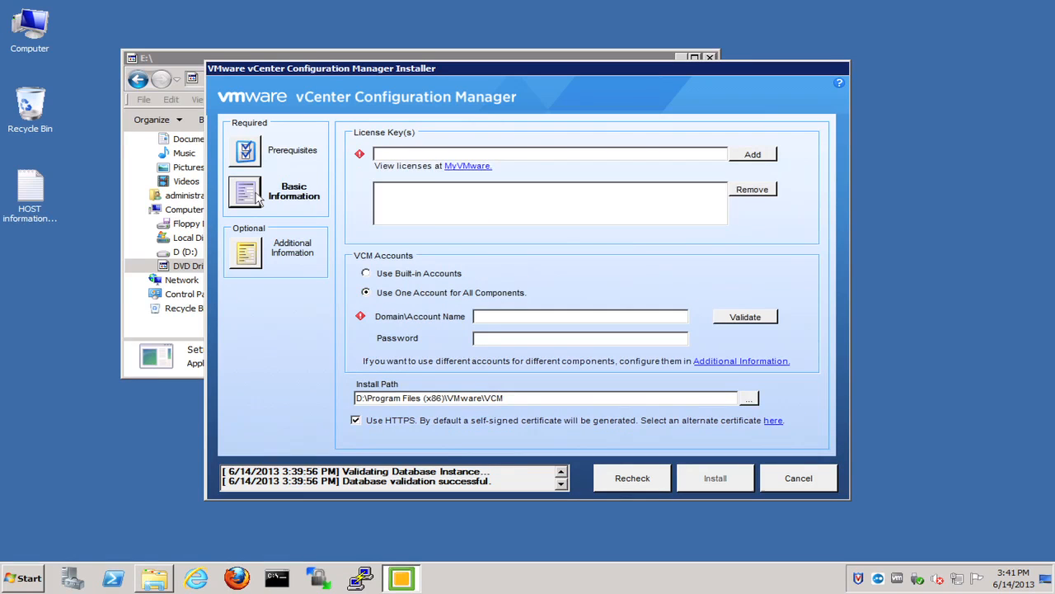
{"action": "left_click", "coordinate": [753, 155]}
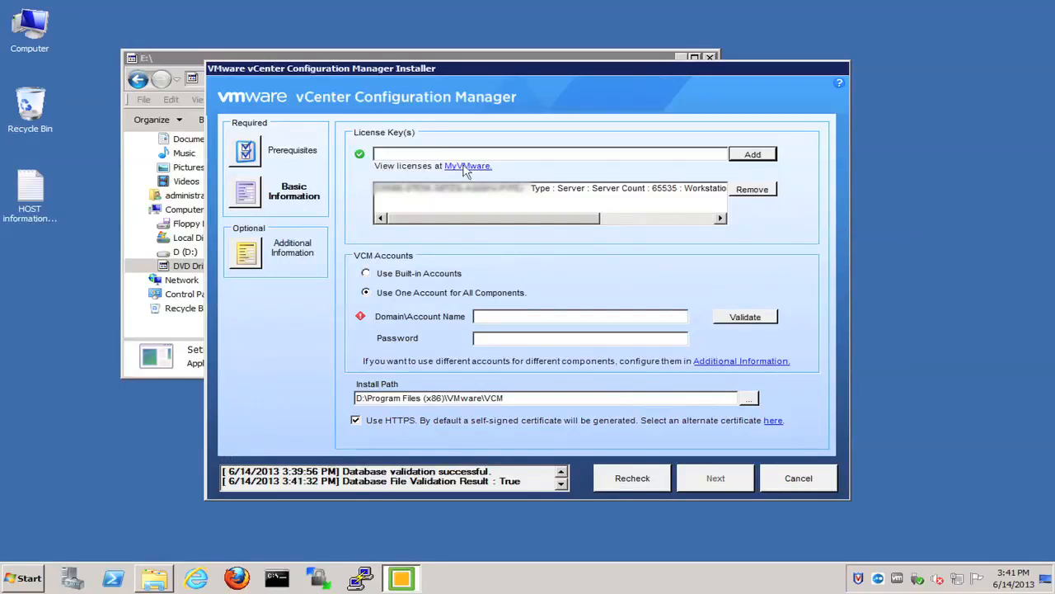
Enter corp\vcmadmin and the account password as the one account for all components, and validate the credentials.
{"action": "left_click", "coordinate": [498, 321]}
{"action": "type", "text": "corp\\"}
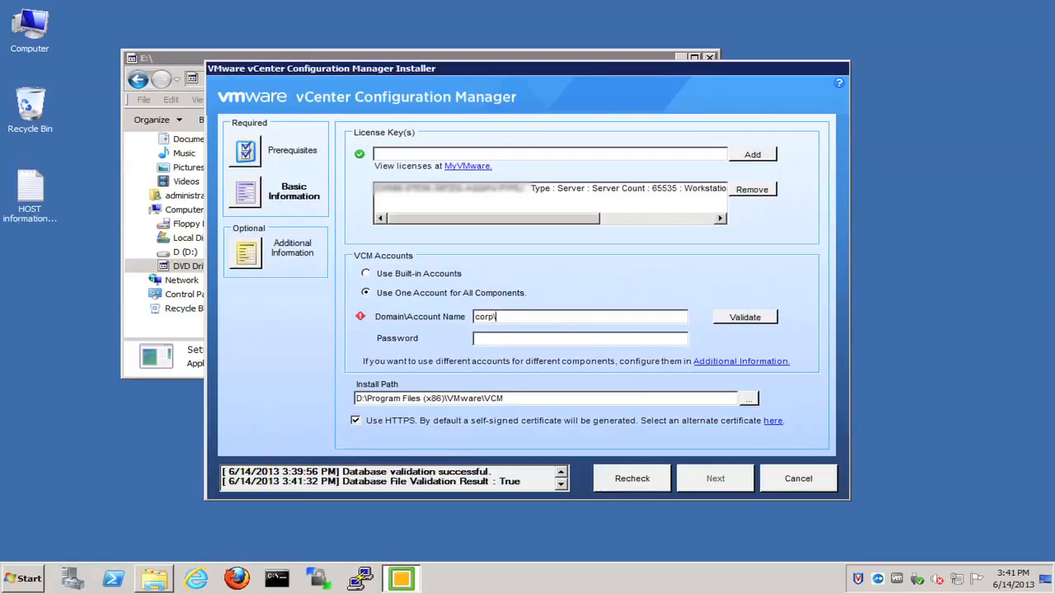
{"action": "type", "text": "vcmadmin"}
{"action": "key", "text": "Tab"}
{"action": "type", "text": "********"}
{"action": "left_click", "coordinate": [767, 319]}
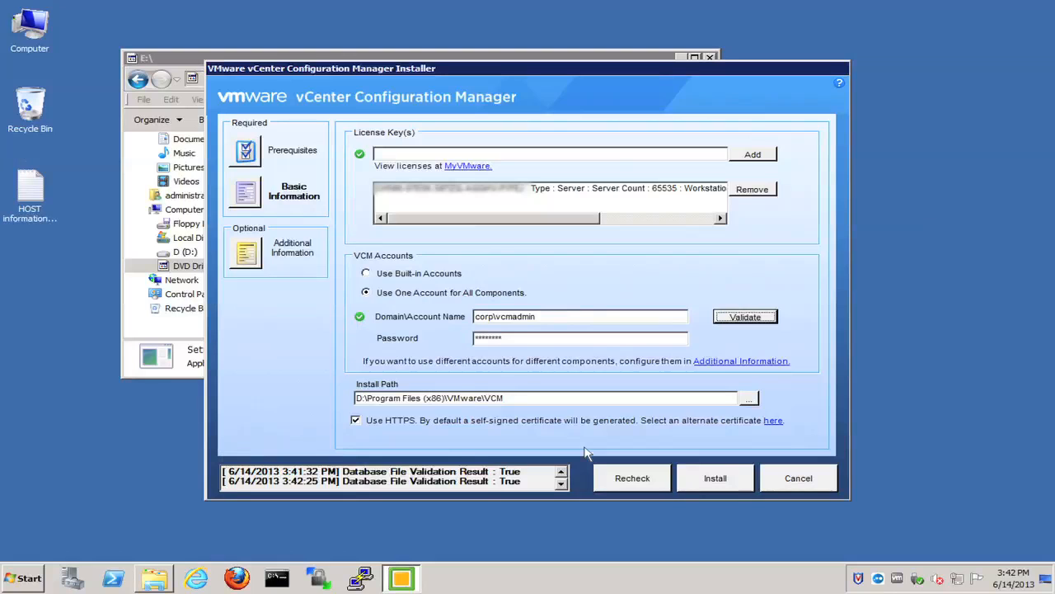
Review the additional credentials for Collector, VCM Remote, Tomcat Server and Default Network Authority, and start the installation.
{"action": "left_click", "coordinate": [246, 255]}
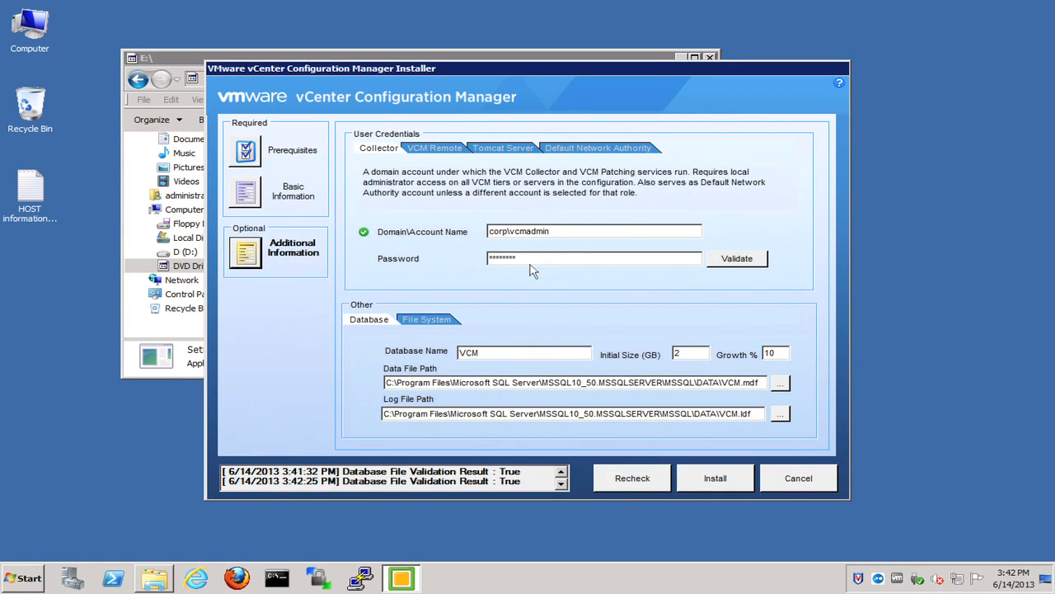
{"action": "left_click", "coordinate": [436, 149]}
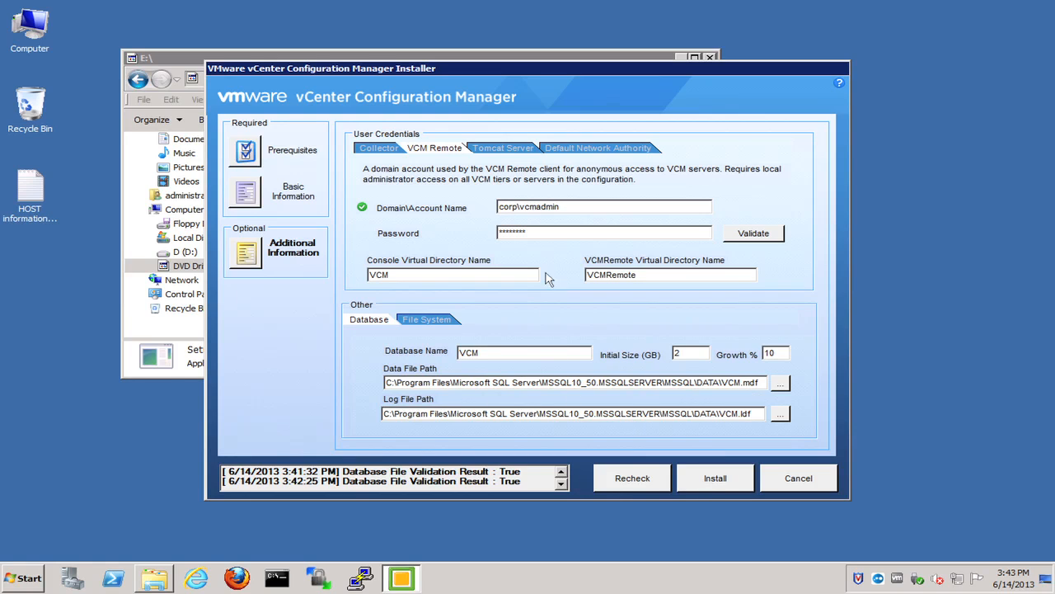
{"action": "left_click", "coordinate": [504, 149]}
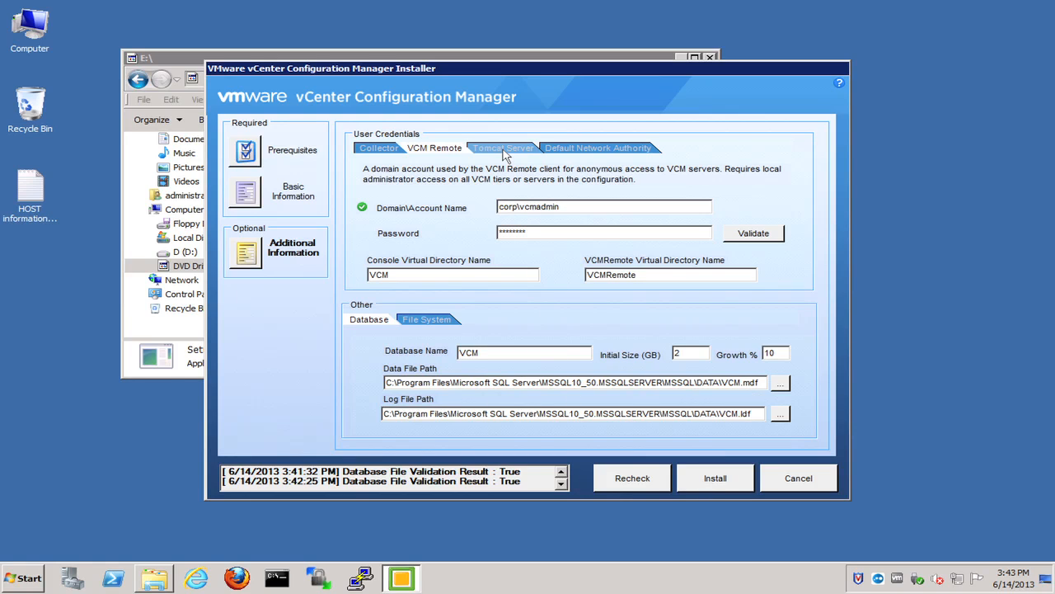
{"action": "left_click", "coordinate": [603, 151]}
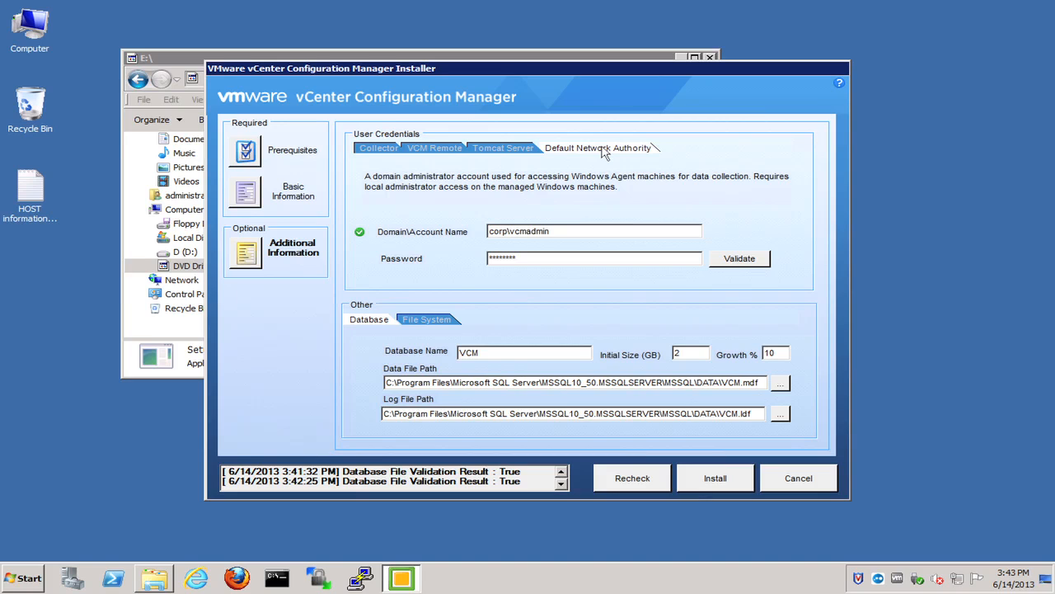
{"action": "left_click", "coordinate": [713, 483]}
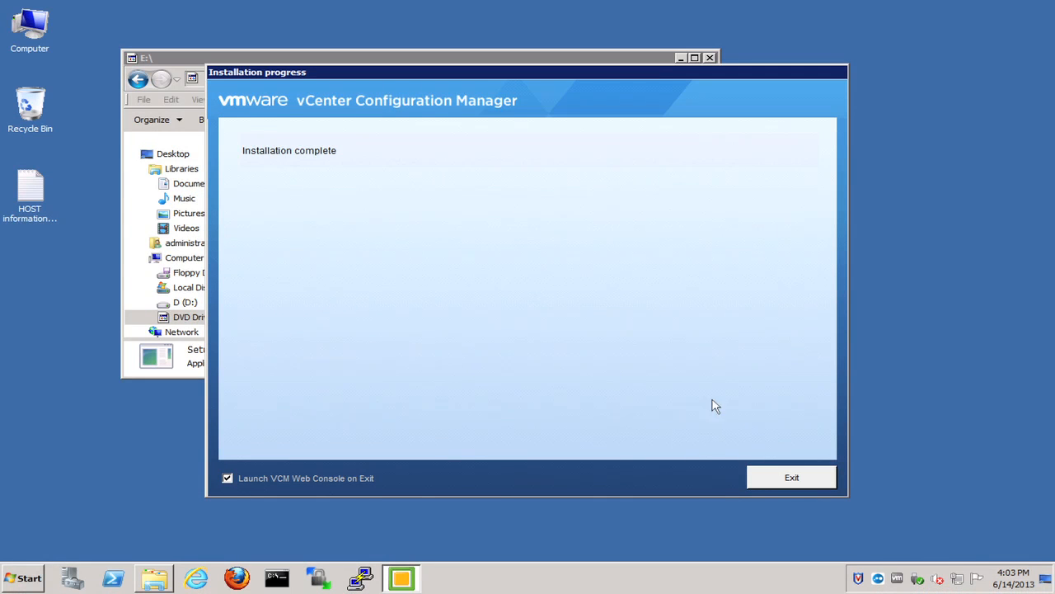
Exit the installer with the VCM Web Console launching, and log in with automatic login for the Admin role enabled.
{"action": "left_click", "coordinate": [790, 483]}
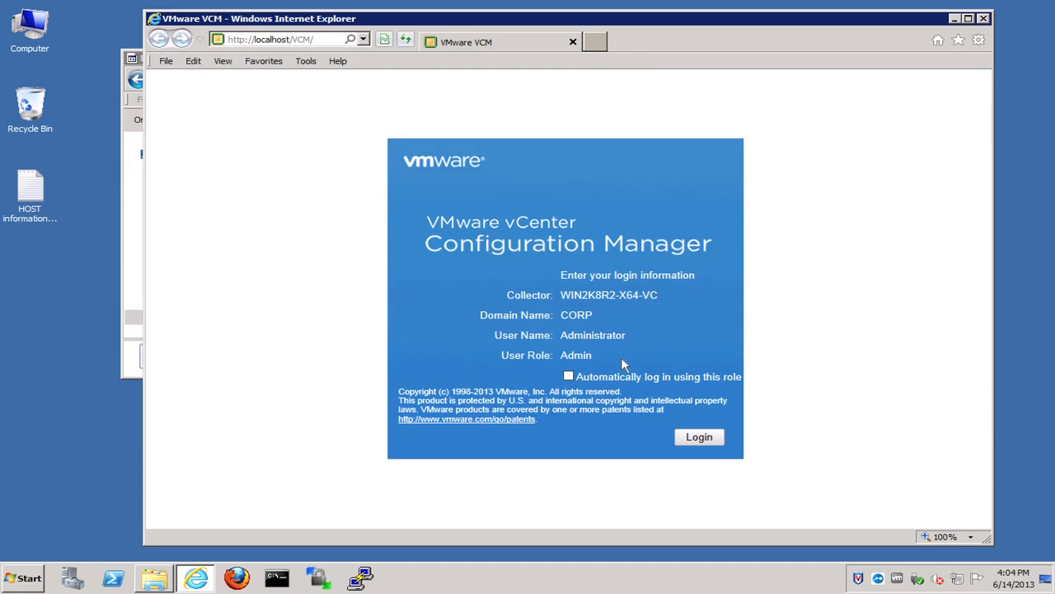
{"action": "left_click", "coordinate": [569, 378]}
{"action": "left_click", "coordinate": [697, 442]}
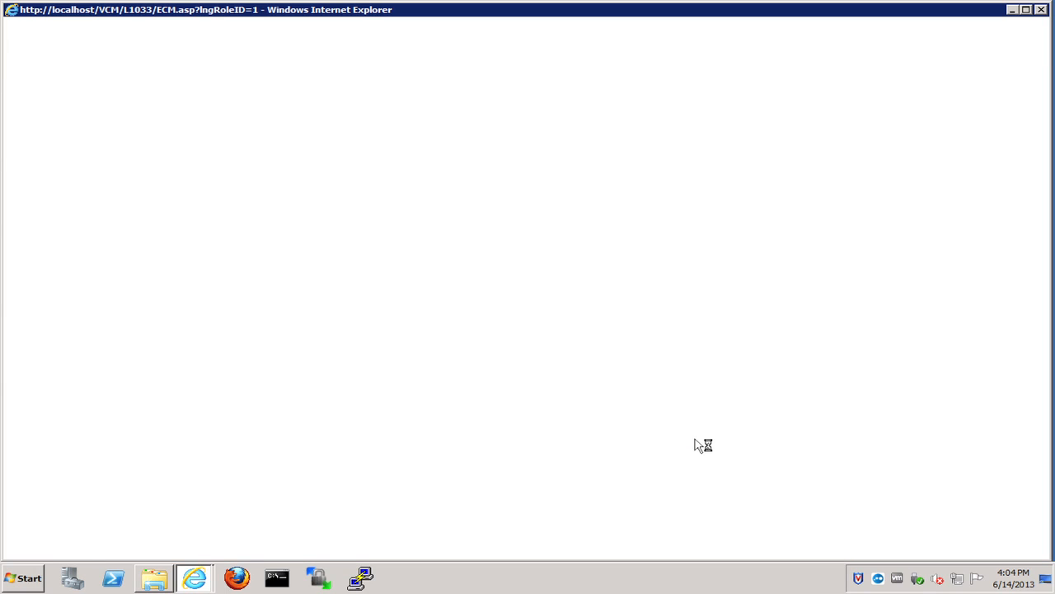